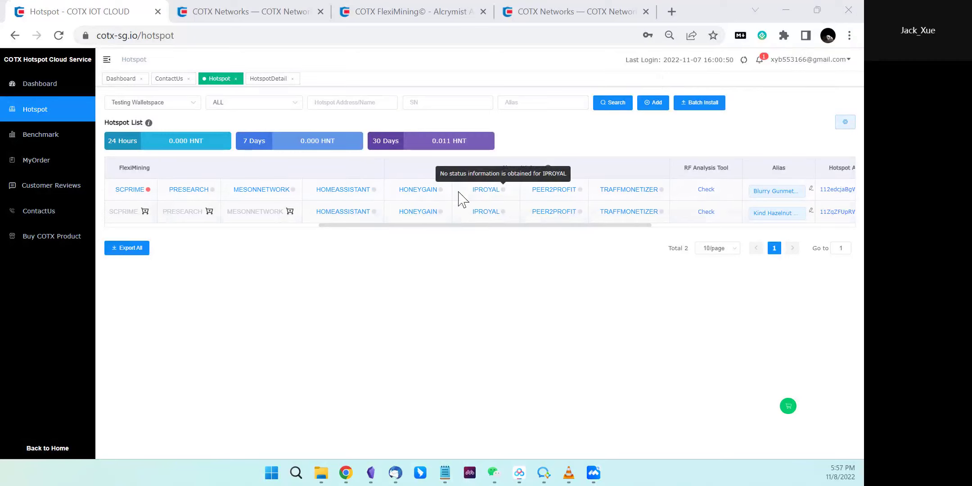
# Read the IPROYAL status tooltip, then bring up the store's November FlexiMining free-apps campaign page.
pyautogui.moveTo(503, 191)
pyautogui.click(563, 12)
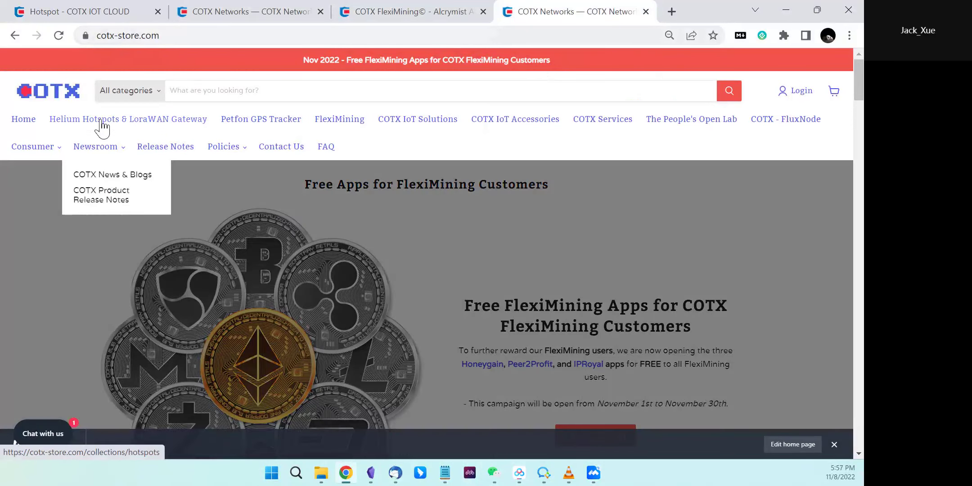
# Browse the Helium Hotspots & LoraWAN Gateway products, then move on to the FlexiMining collection.
pyautogui.click(106, 125)
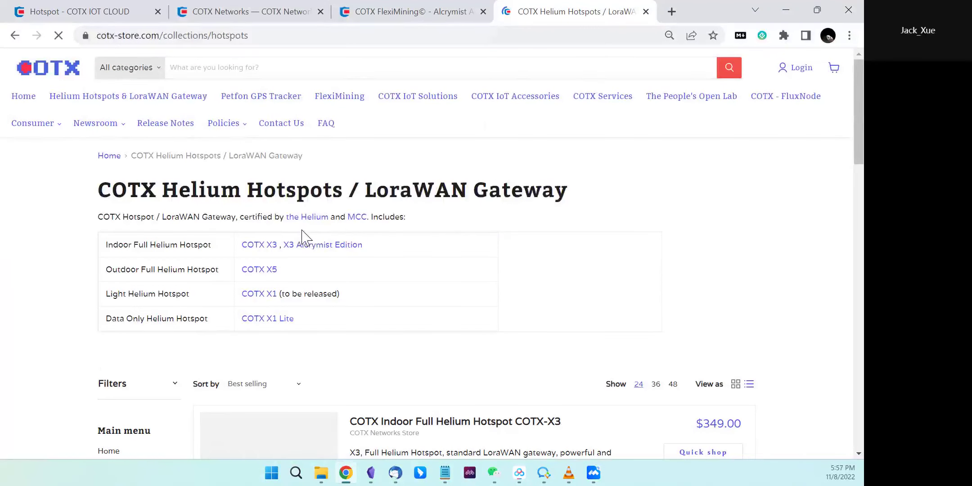
pyautogui.scroll(-8, 531, 274)
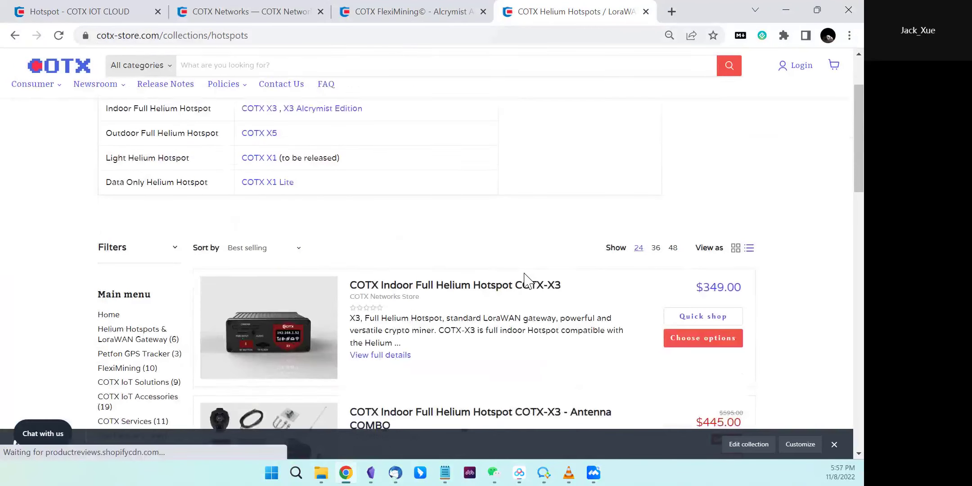
pyautogui.scroll(-3, 526, 281)
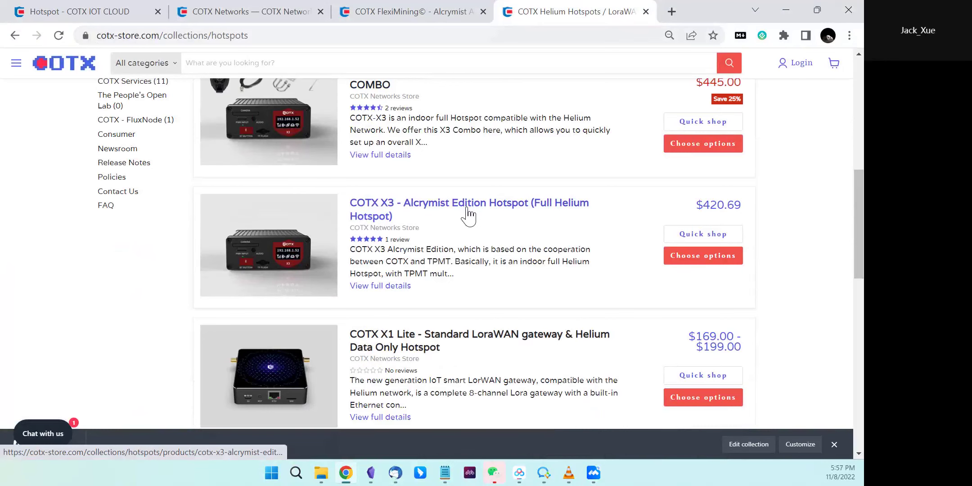
pyautogui.scroll(10, 468, 215)
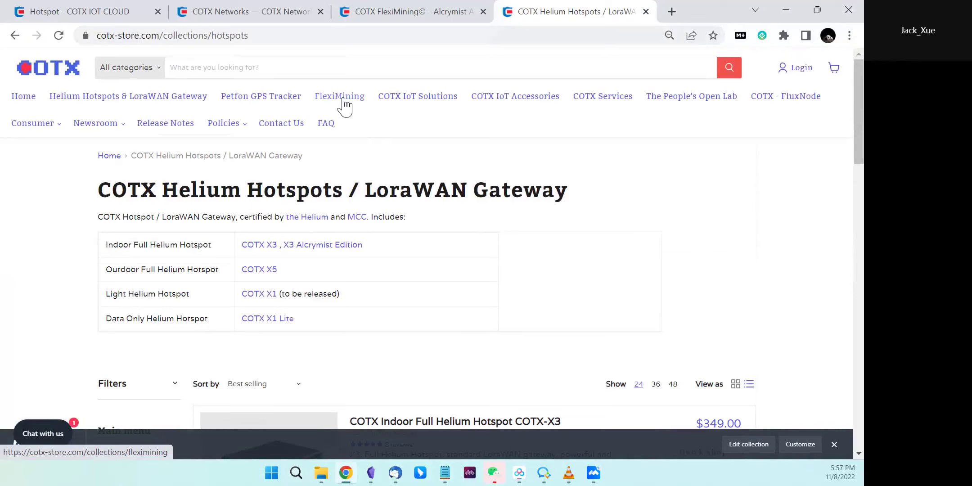
pyautogui.click(344, 103)
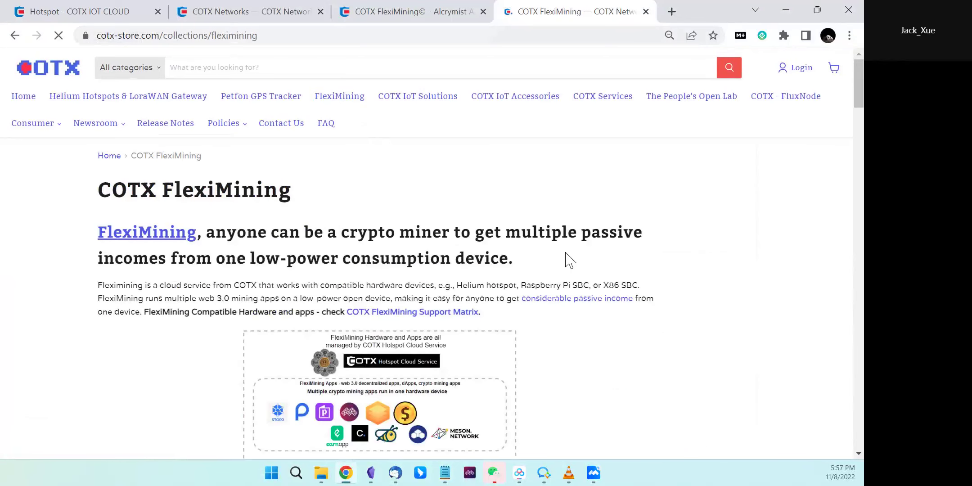
# Scroll through the FlexiMining packages, then return to the COTX hotspot list with HONEYGAIN, IPROYAL and others.
pyautogui.scroll(-15, 569, 259)
pyautogui.scroll(-15, 610, 266)
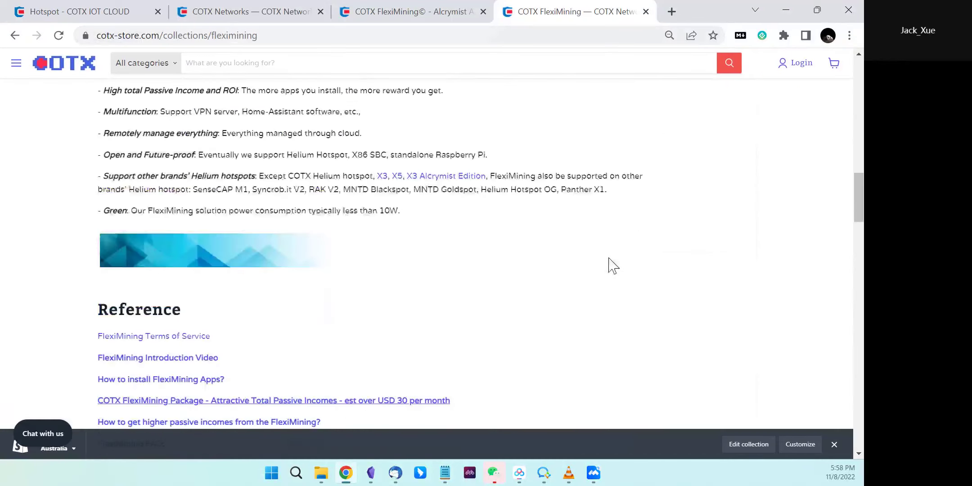
pyautogui.scroll(4, 624, 259)
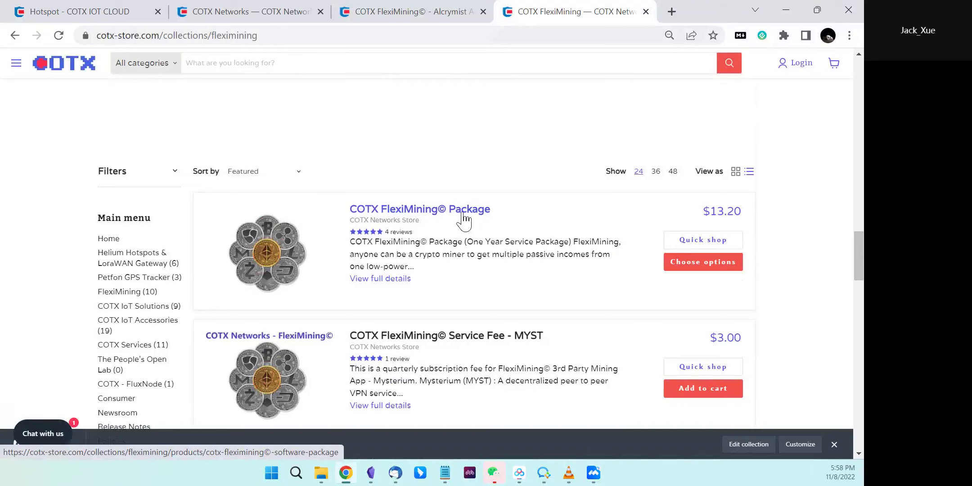
pyautogui.click(140, 12)
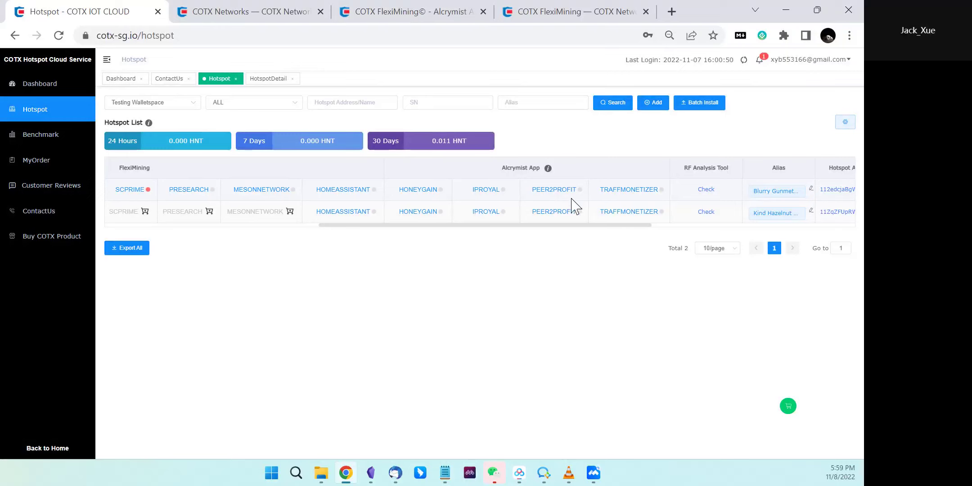
# Start the IPROYAL install on Blurry Gunmetal Gerbil, accept the terms, and delete the username's account-name part.
pyautogui.click(482, 197)
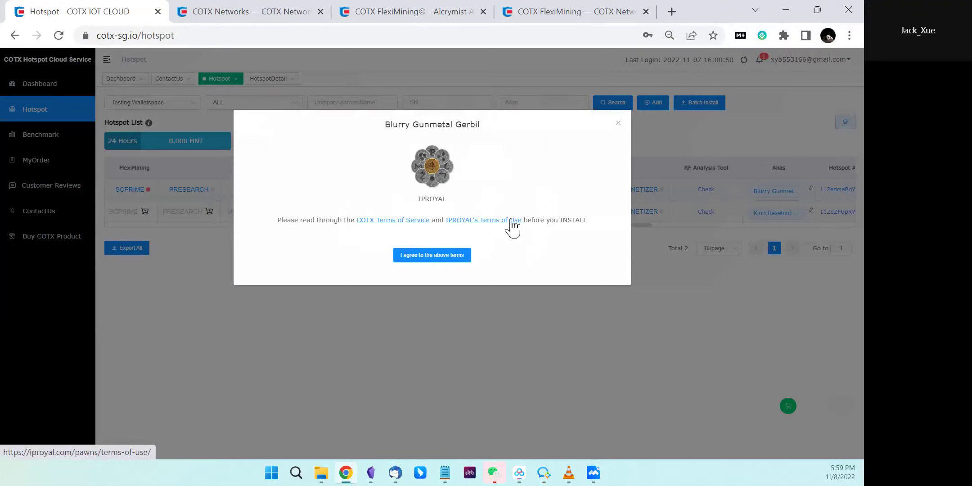
pyautogui.click(430, 255)
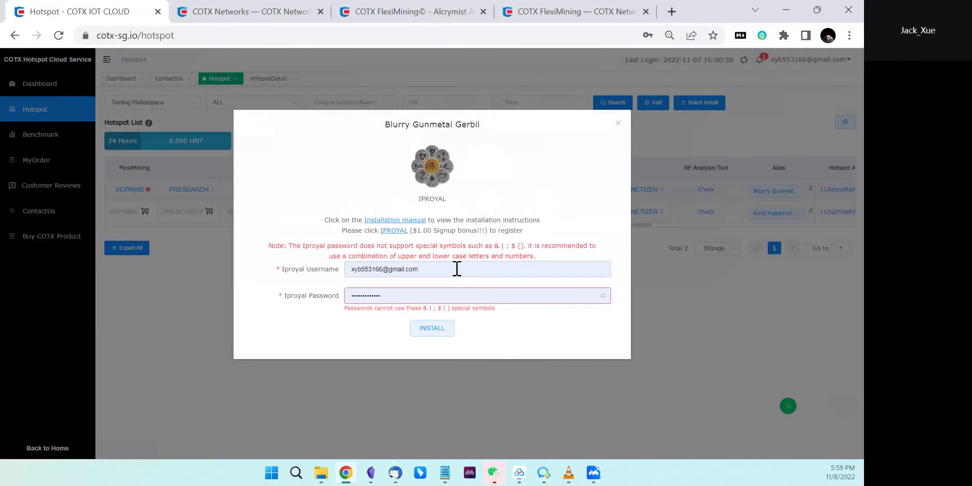
pyautogui.click(422, 269)
pyautogui.moveTo(422, 269); pyautogui.dragTo(380, 269)
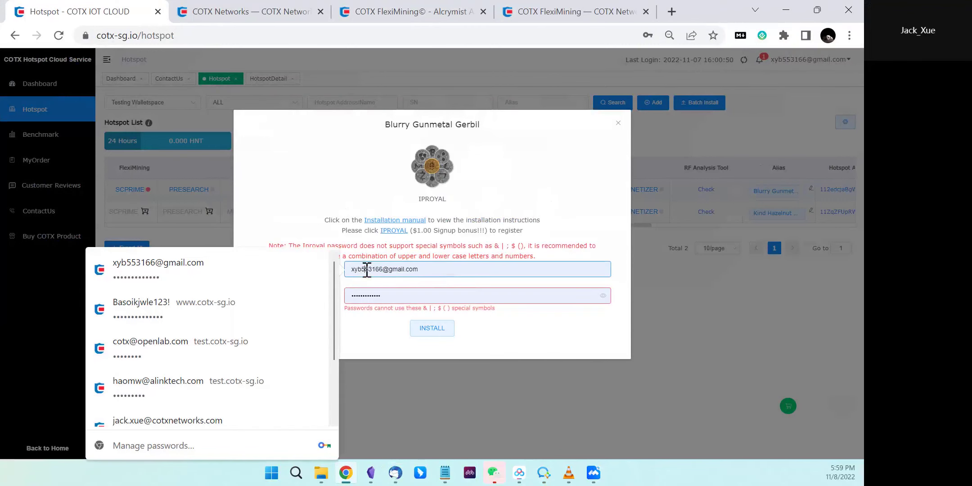
pyautogui.doubleClick(366, 269)
pyautogui.press('BackSpace')
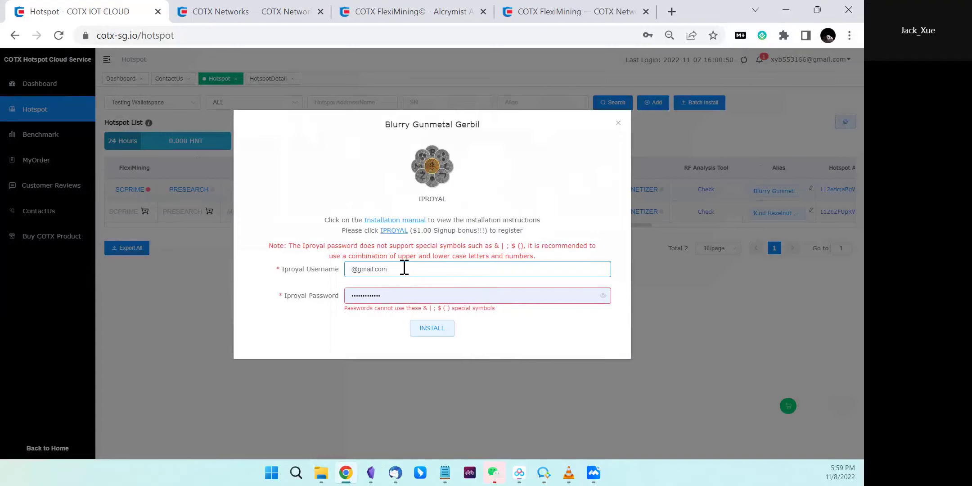
pyautogui.rightClick(393, 234)
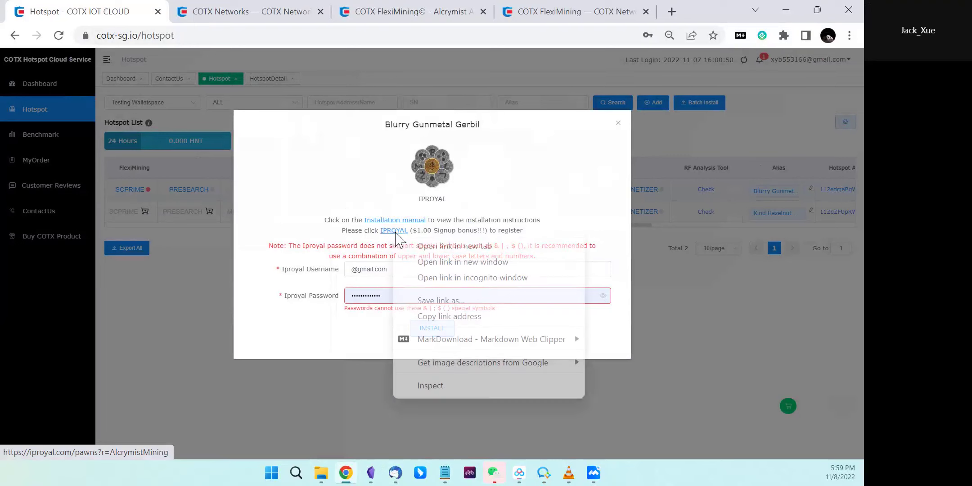
# Open the IPROYAL signup link in a new tab showing the Pawns referral welcome page.
pyautogui.click(432, 246)
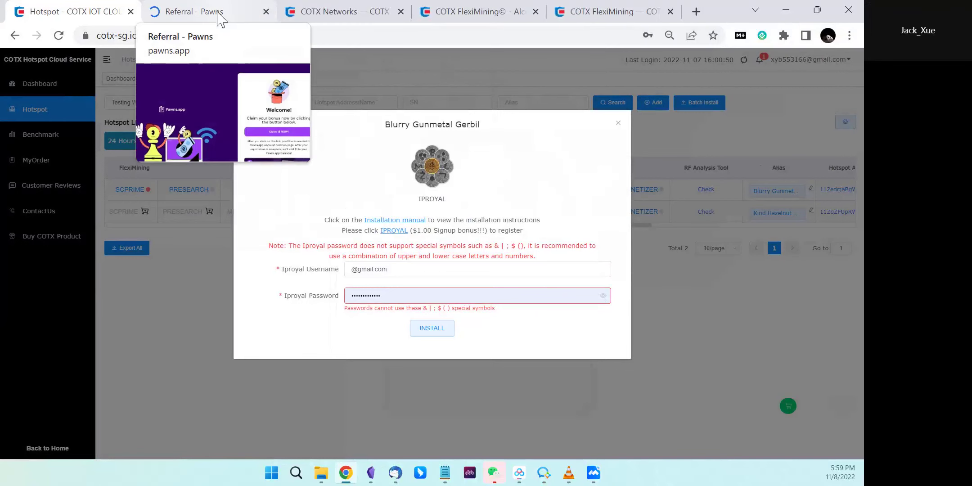
pyautogui.click(218, 12)
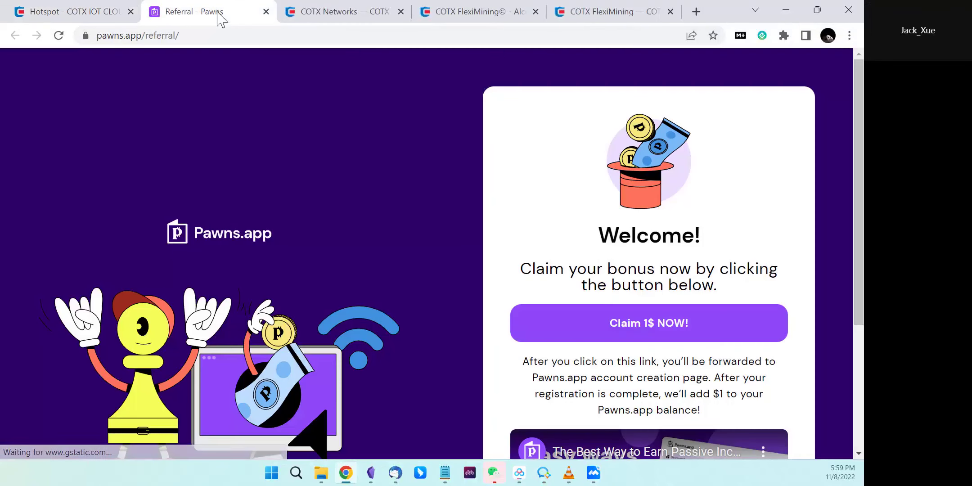
pyautogui.click(103, 14)
pyautogui.click(218, 14)
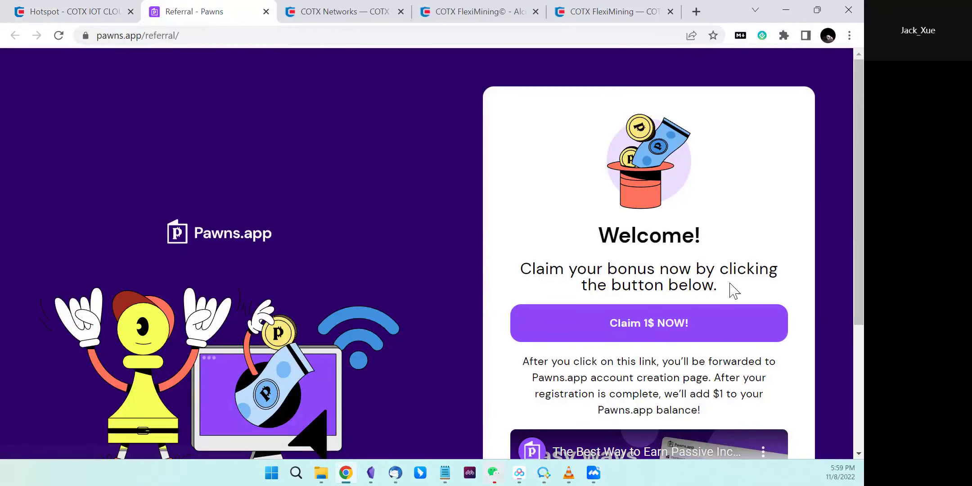
pyautogui.click(60, 17)
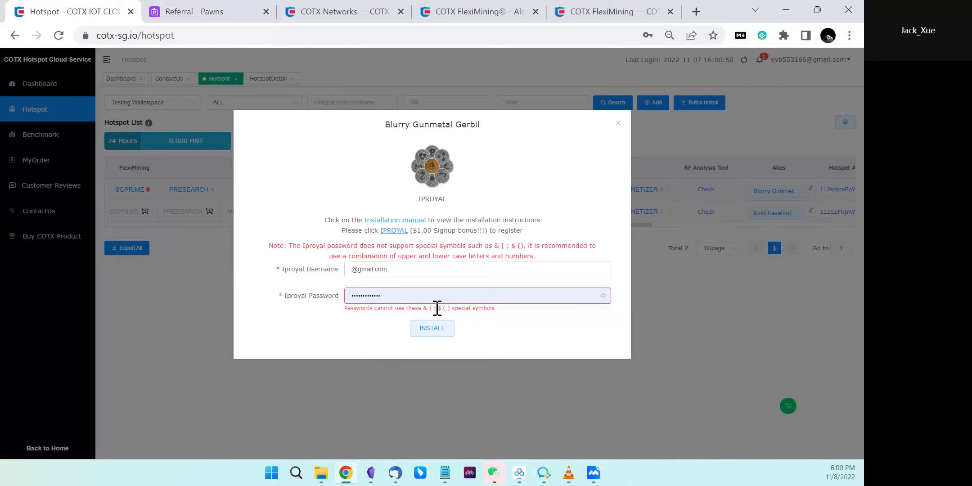
# Highlight the forbidden password symbols in the install form's warning, comparing against the Pawns page.
pyautogui.moveTo(422, 309); pyautogui.dragTo(456, 306)
pyautogui.click(202, 18)
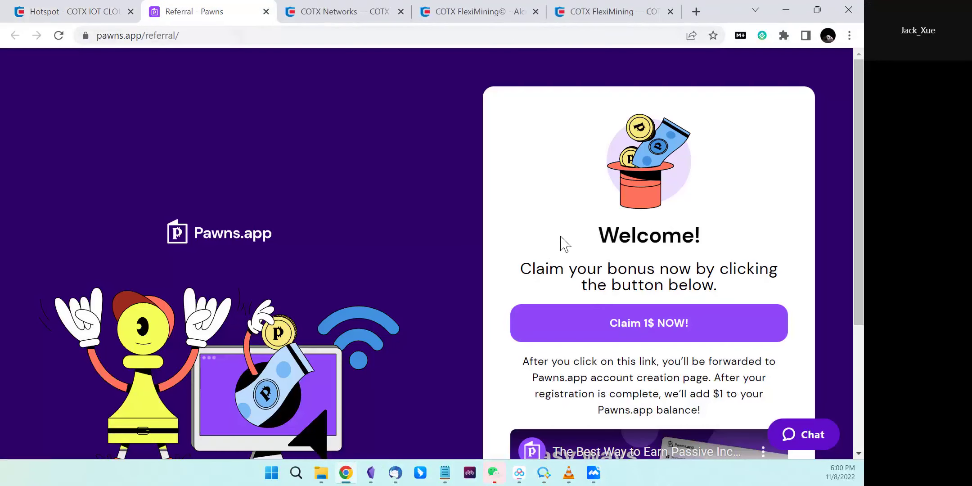
pyautogui.click(73, 10)
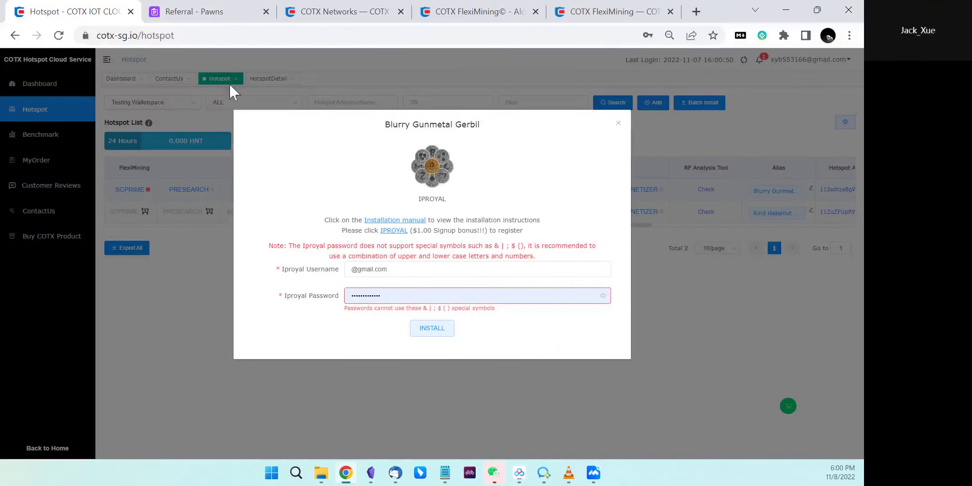
pyautogui.click(223, 14)
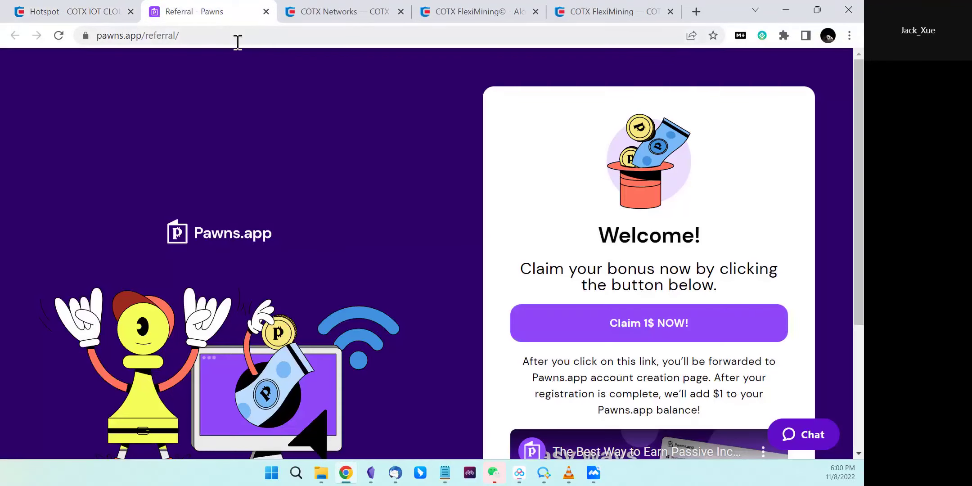
pyautogui.click(93, 13)
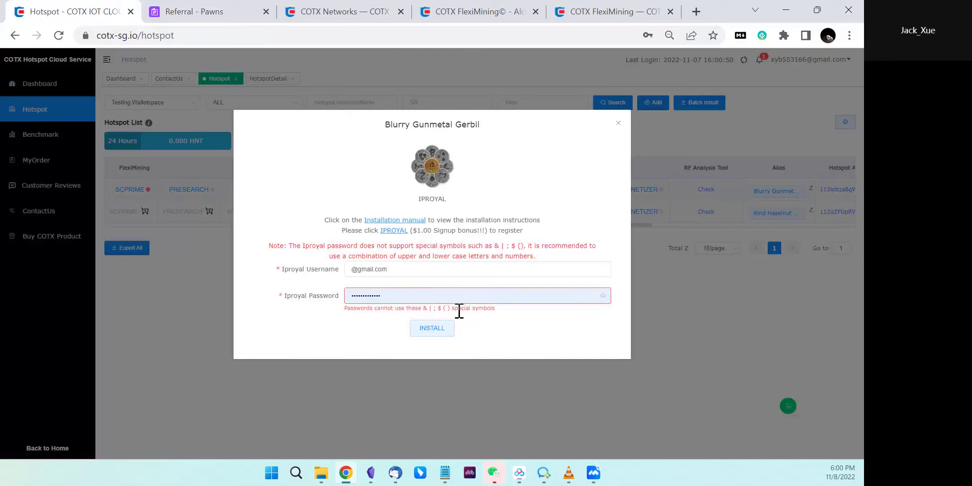
pyautogui.moveTo(455, 310); pyautogui.dragTo(423, 311)
# Skim the Pawns referral page and select the domain part of the IPROYAL username.
pyautogui.click(202, 13)
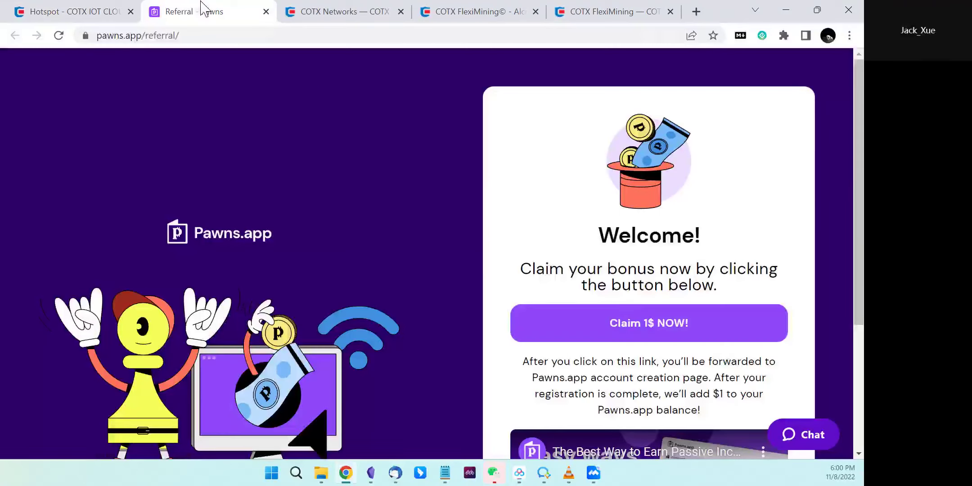
pyautogui.scroll(-4, 669, 396)
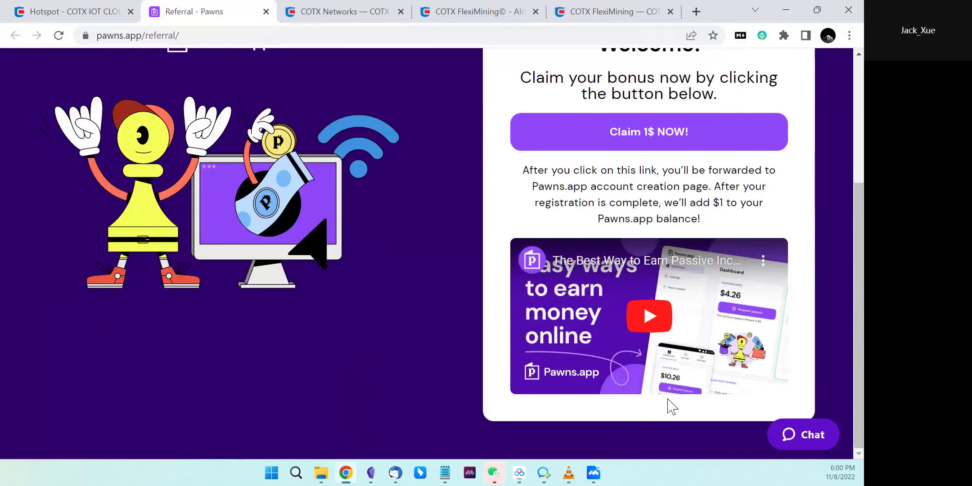
pyautogui.scroll(4, 666, 405)
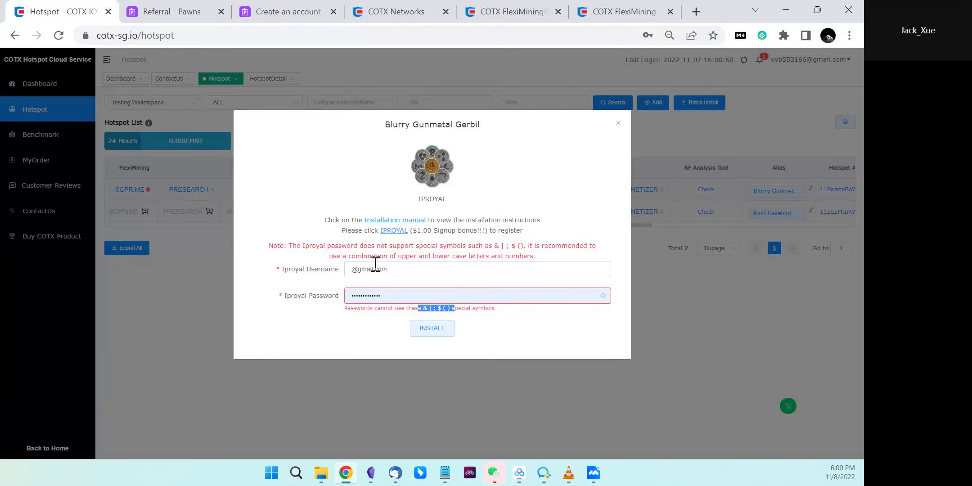
pyautogui.doubleClick(402, 267)
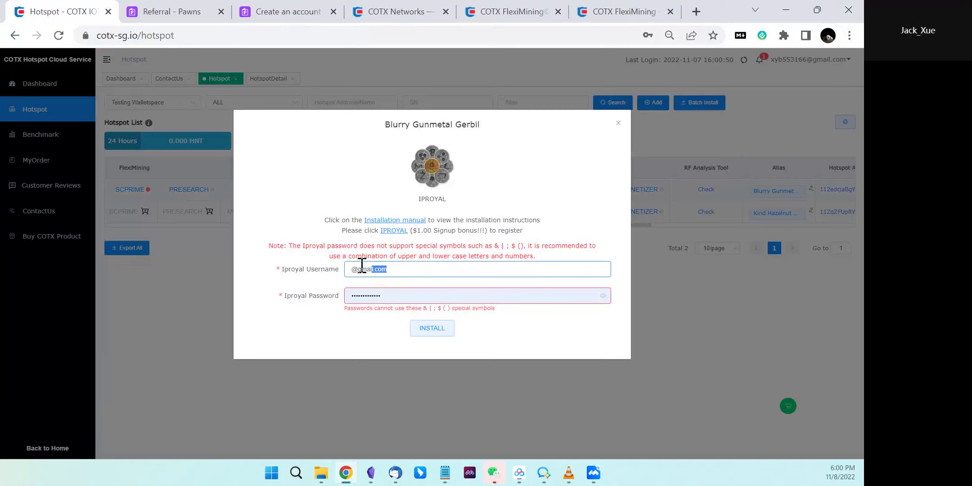
# Open the Pawns account registration page, click into its email field, then return to the install form.
pyautogui.click(183, 20)
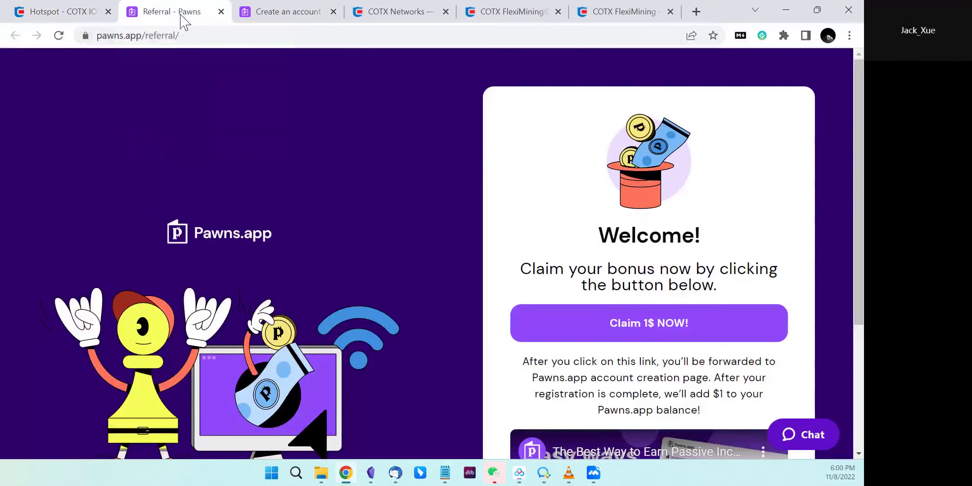
pyautogui.click(271, 15)
pyautogui.click(544, 335)
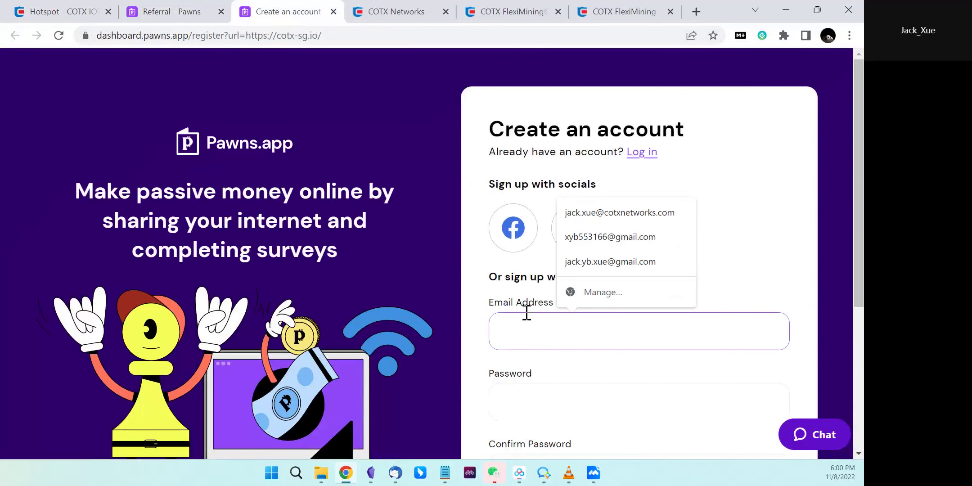
pyautogui.click(90, 13)
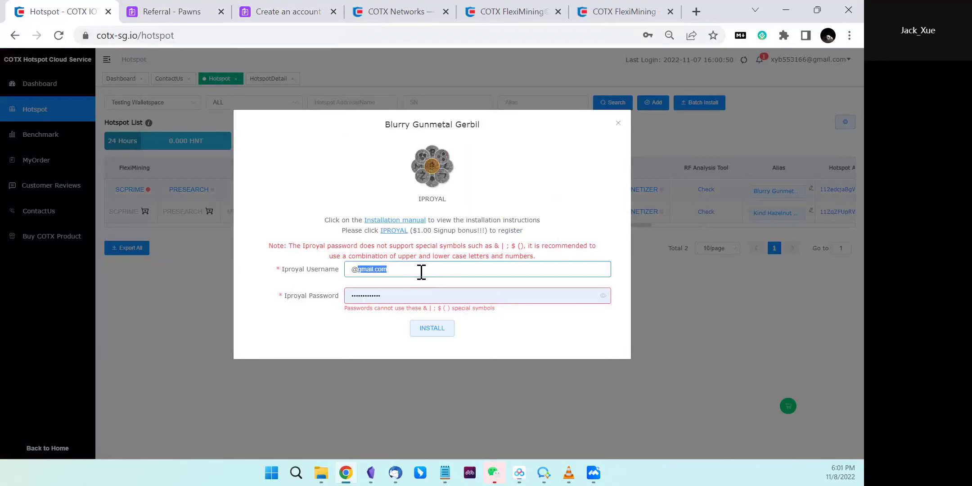
# Open the FlexiMining Alcrymist Apps support article and jump to its About IPROYAL section.
pyautogui.click(388, 12)
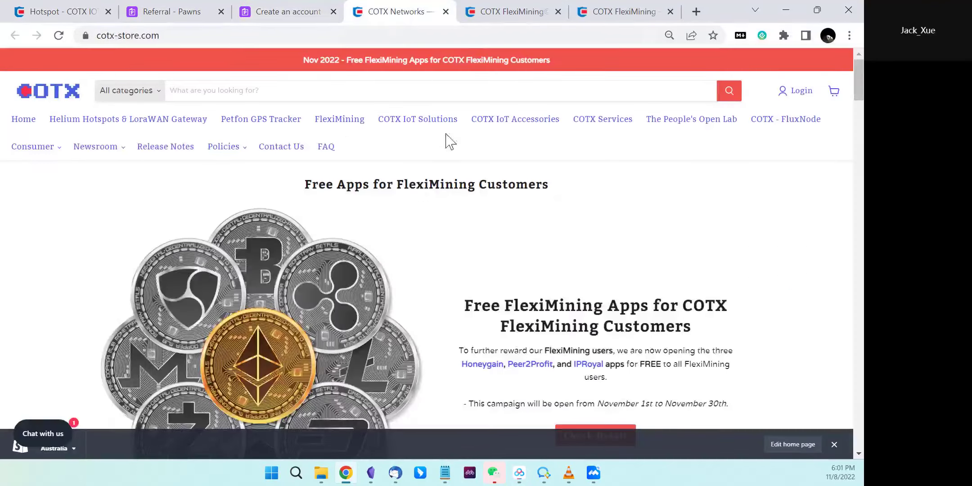
pyautogui.click(504, 8)
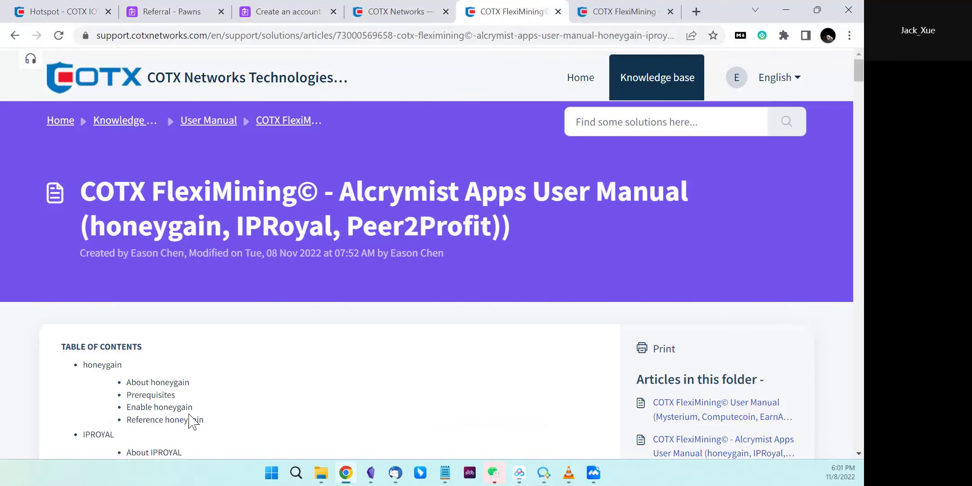
pyautogui.scroll(-4, 191, 421)
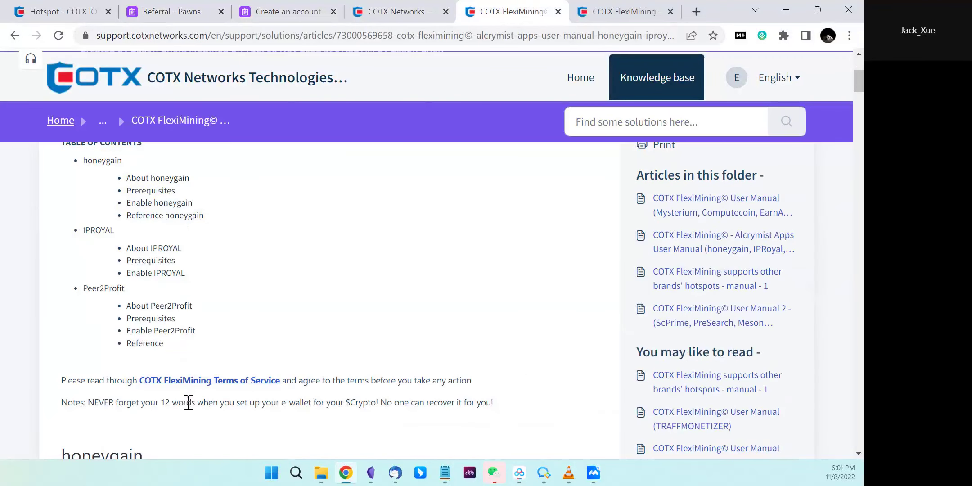
pyautogui.click(163, 272)
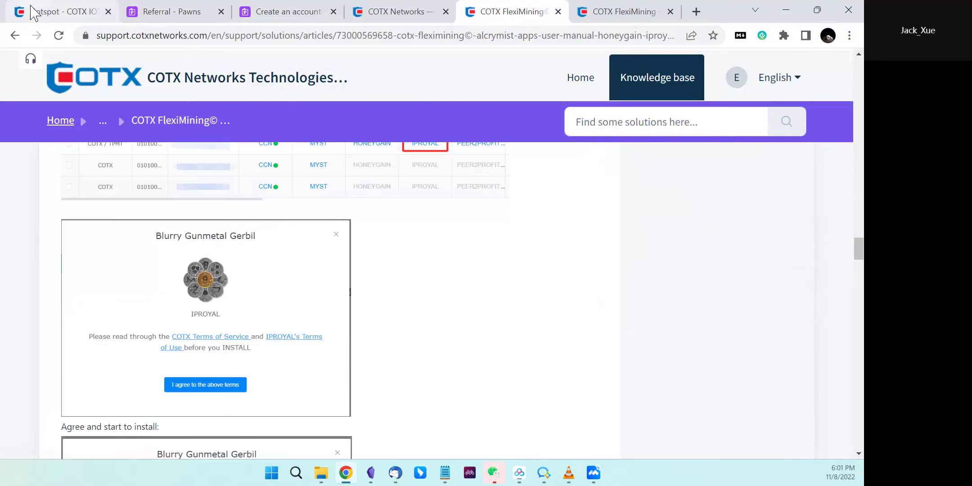
pyautogui.click(33, 13)
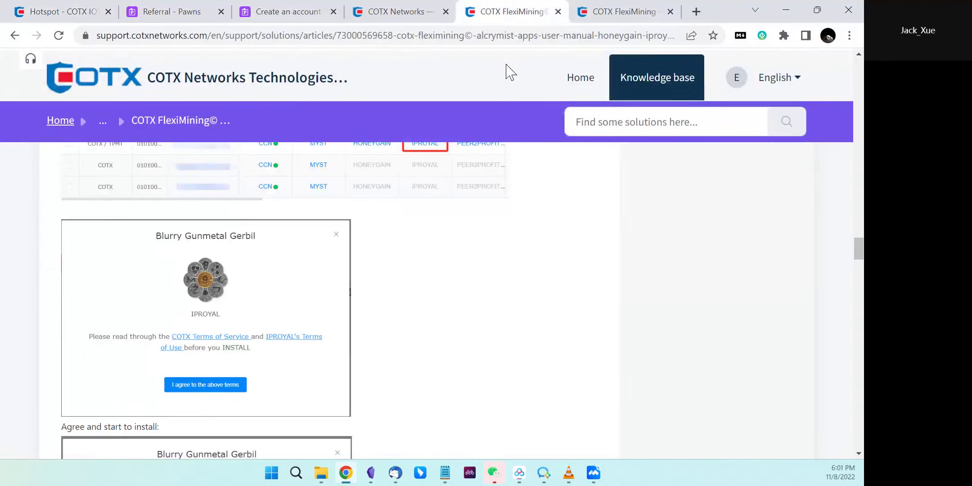
pyautogui.click(500, 17)
pyautogui.click(603, 12)
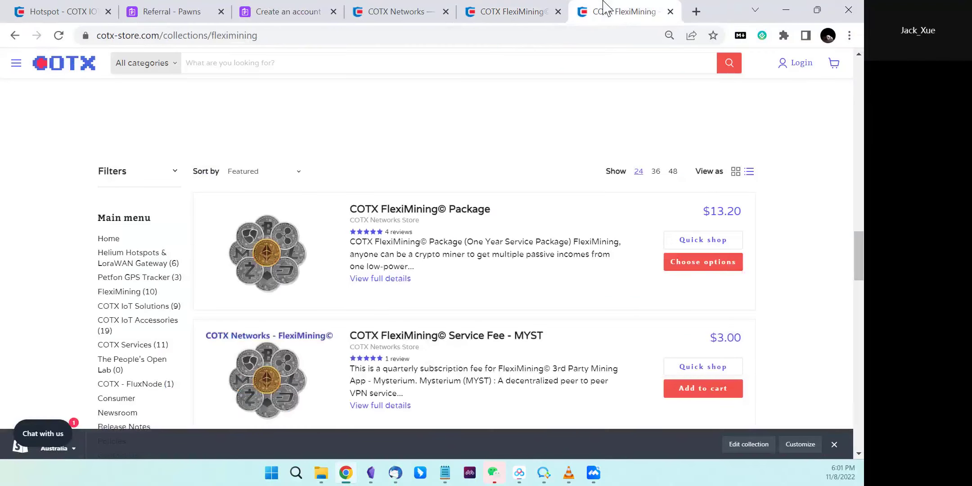
pyautogui.click(484, 12)
pyautogui.scroll(5, 332, 234)
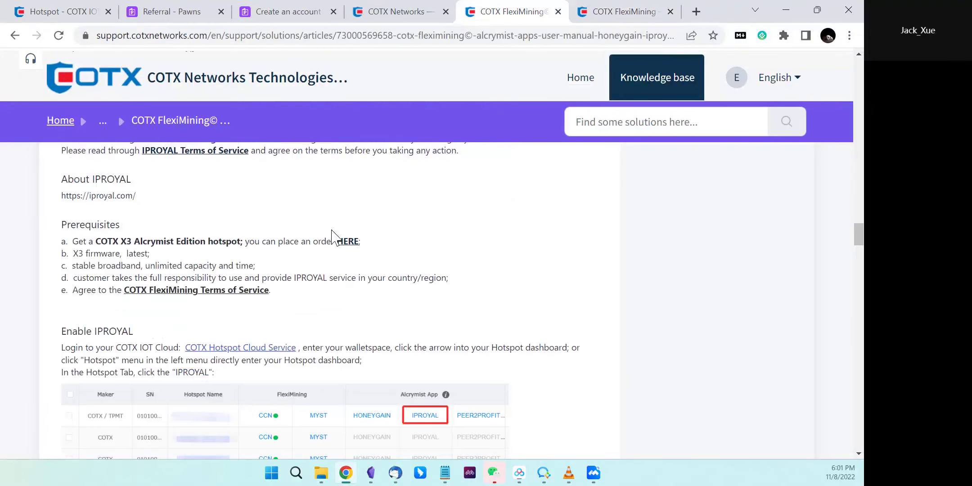
pyautogui.scroll(3, 319, 225)
pyautogui.scroll(-8, 320, 227)
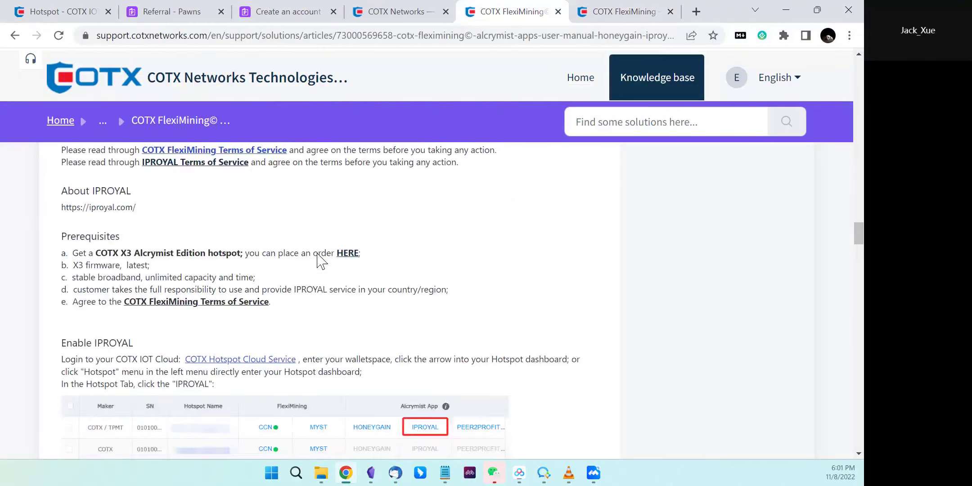
pyautogui.scroll(-9, 344, 297)
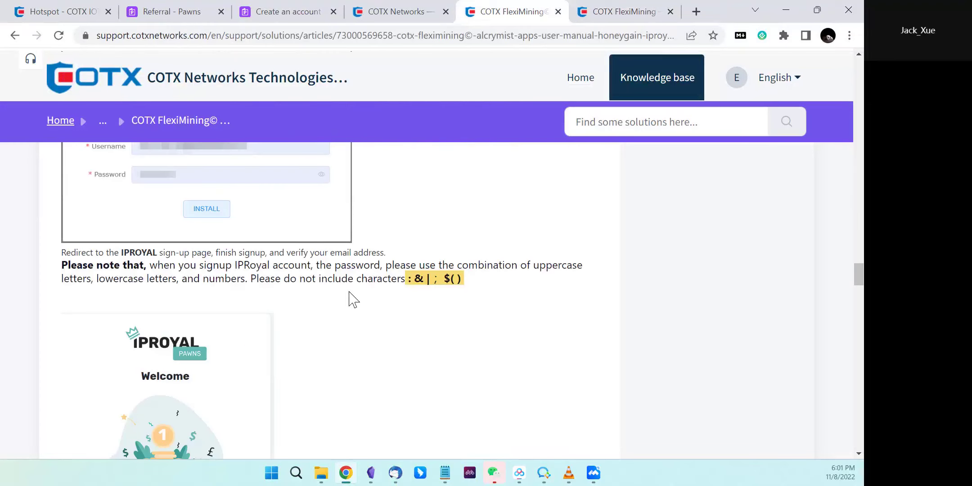
pyautogui.scroll(-4, 353, 299)
pyautogui.scroll(-2, 354, 299)
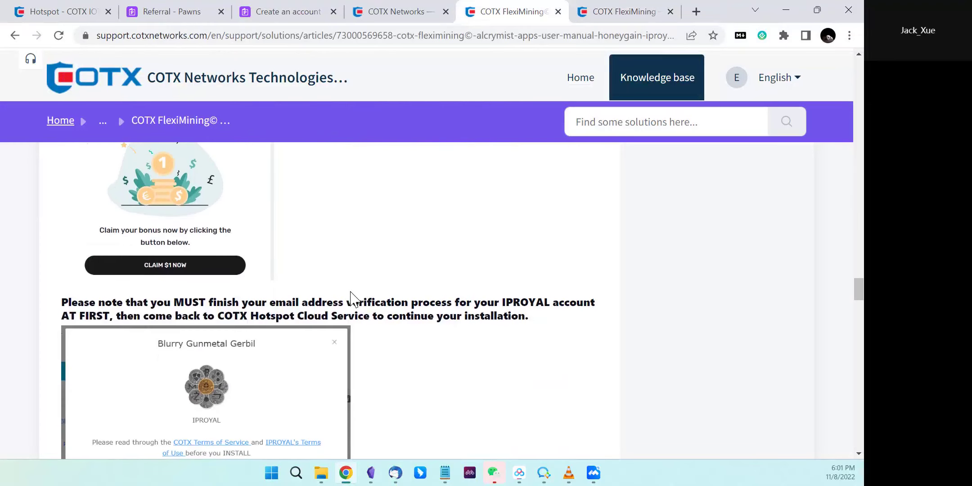
pyautogui.scroll(-2, 351, 297)
pyautogui.moveTo(163, 234); pyautogui.dragTo(599, 245)
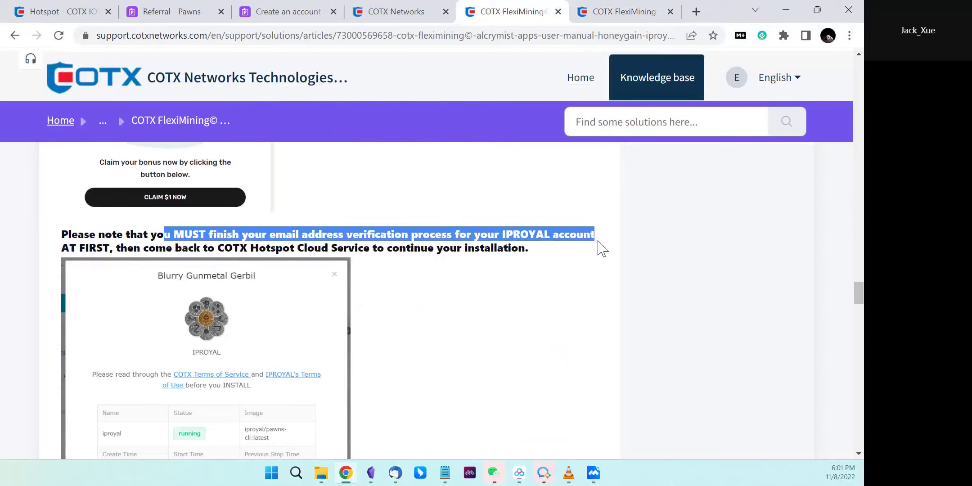
pyautogui.scroll(-4, 246, 282)
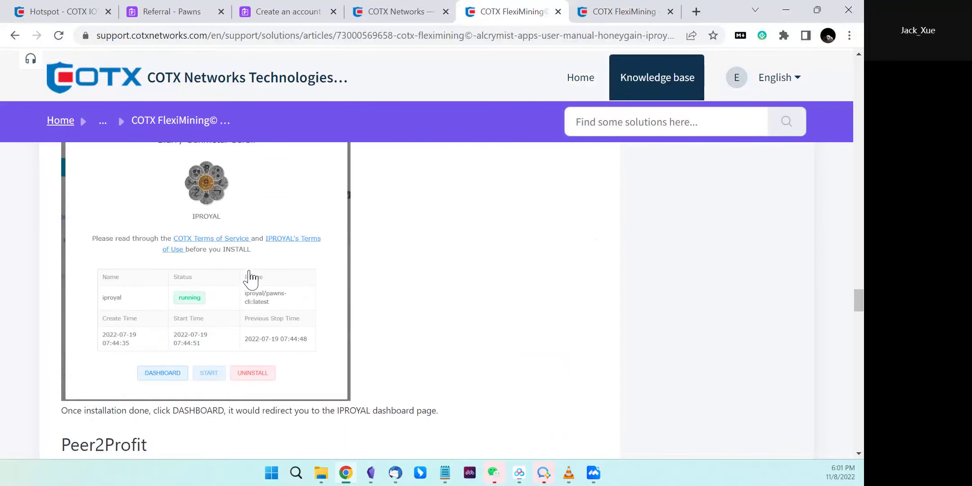
pyautogui.scroll(2, 250, 278)
pyautogui.scroll(7, 264, 254)
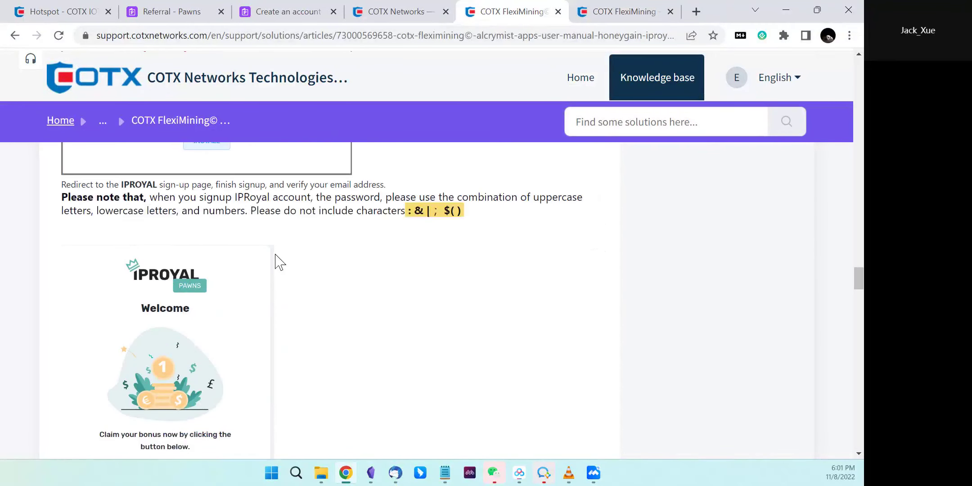
pyautogui.scroll(-3, 277, 262)
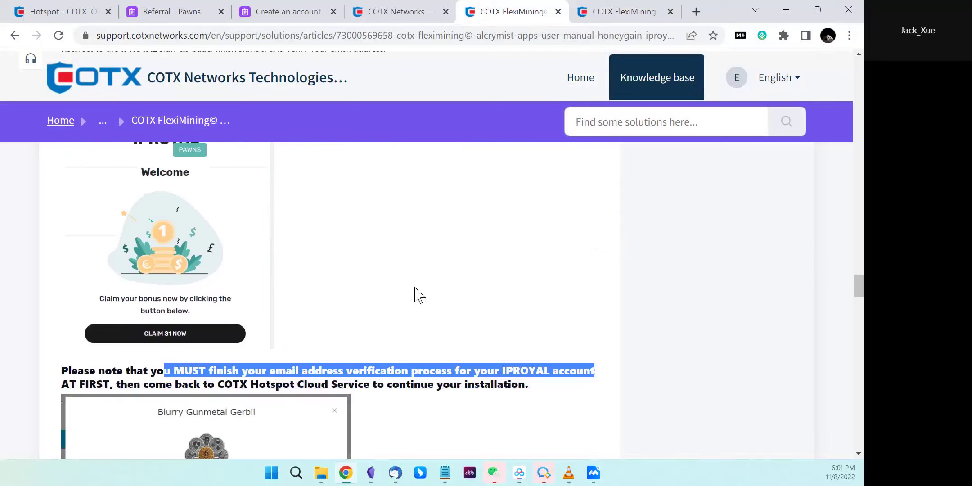
pyautogui.moveTo(268, 372); pyautogui.dragTo(337, 372)
pyautogui.click(339, 373)
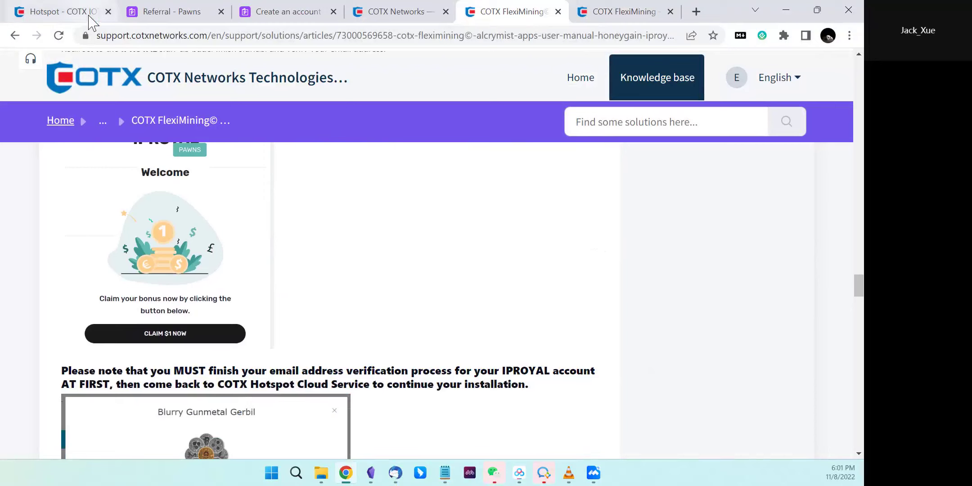
pyautogui.scroll(8, 258, 367)
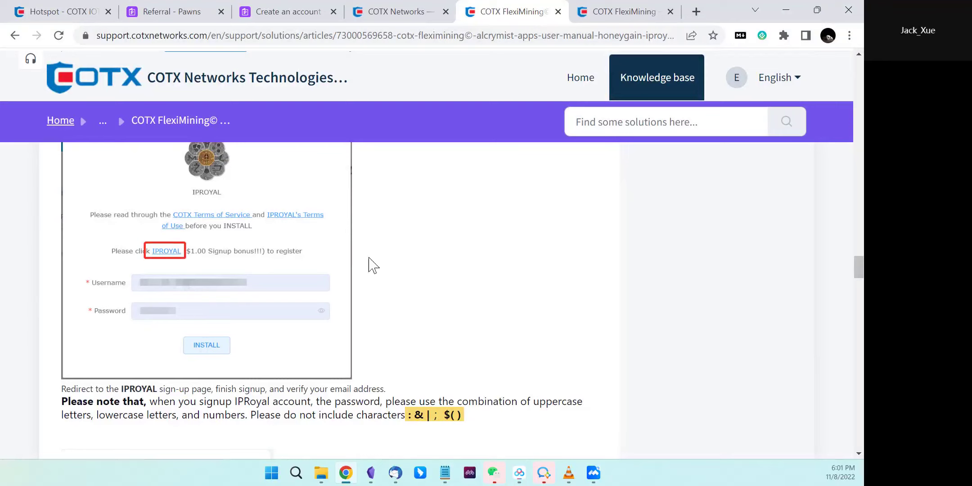
pyautogui.scroll(-12, 373, 270)
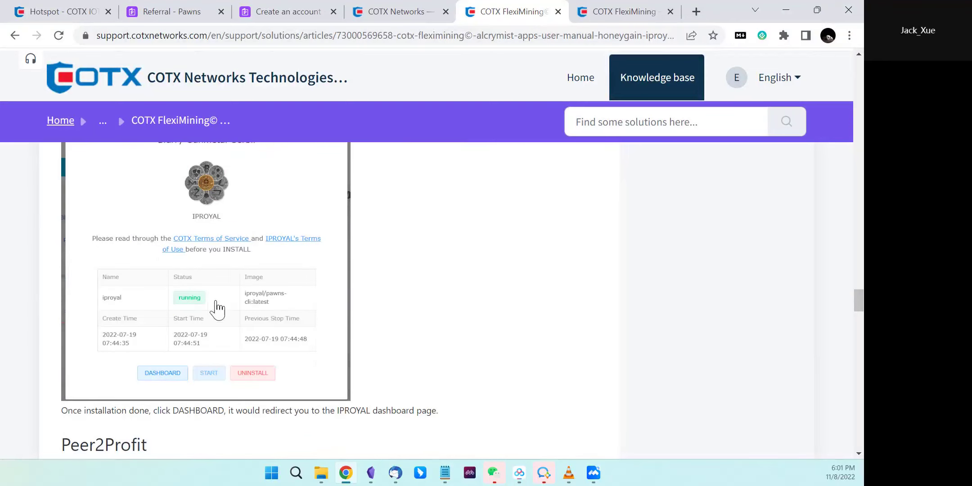
pyautogui.scroll(2, 282, 282)
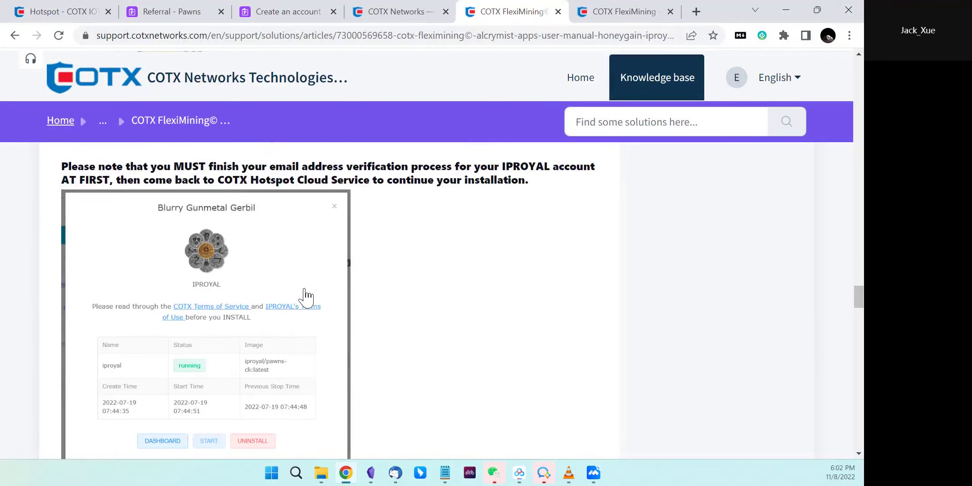
pyautogui.scroll(-2, 306, 295)
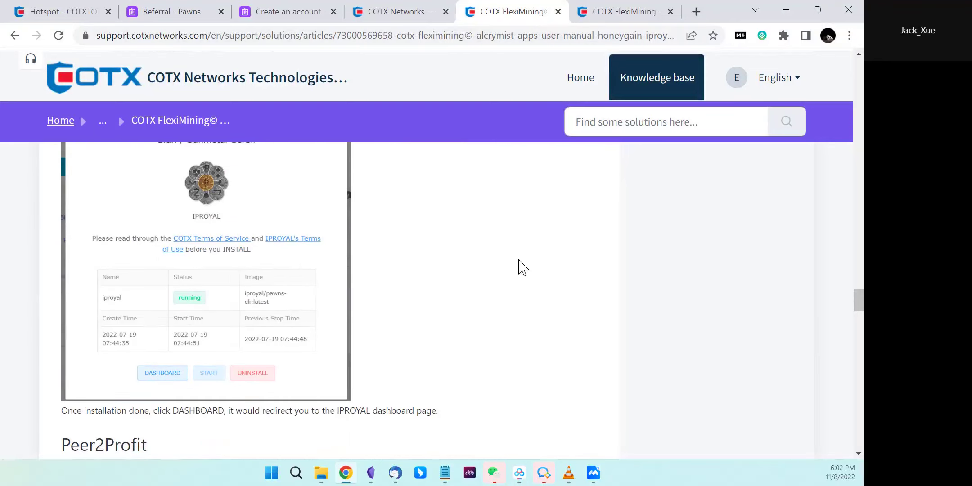
pyautogui.click(569, 473)
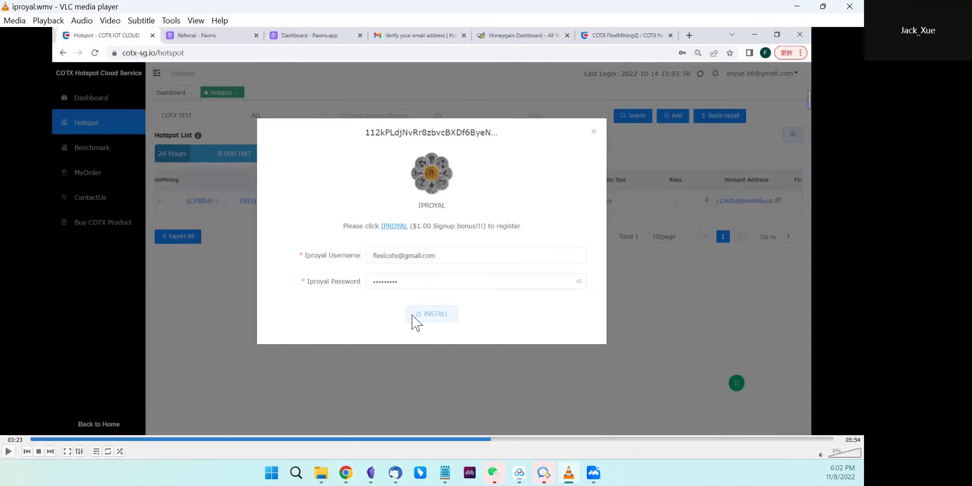
# Skip the VLC demo recording ahead to the Pawns dashboard part, then return to the support article.
pyautogui.moveTo(515, 440); pyautogui.dragTo(625, 440)
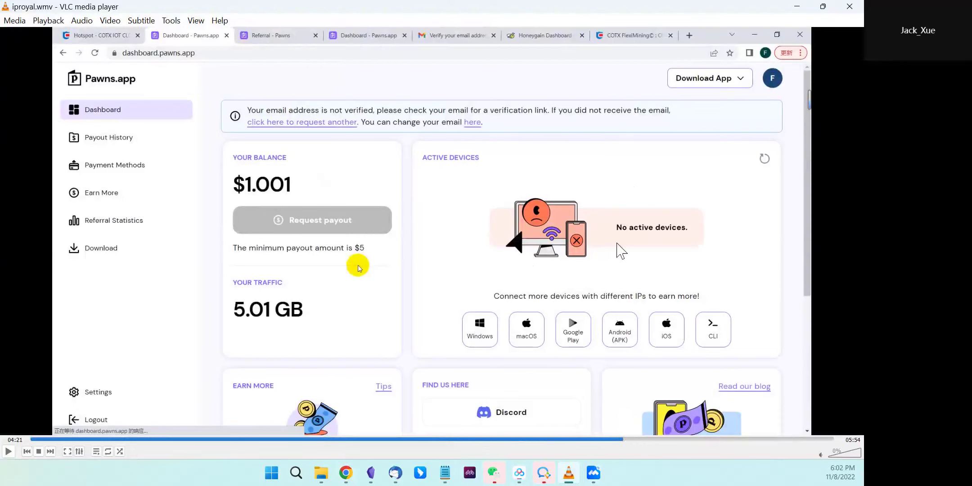
pyautogui.click(595, 474)
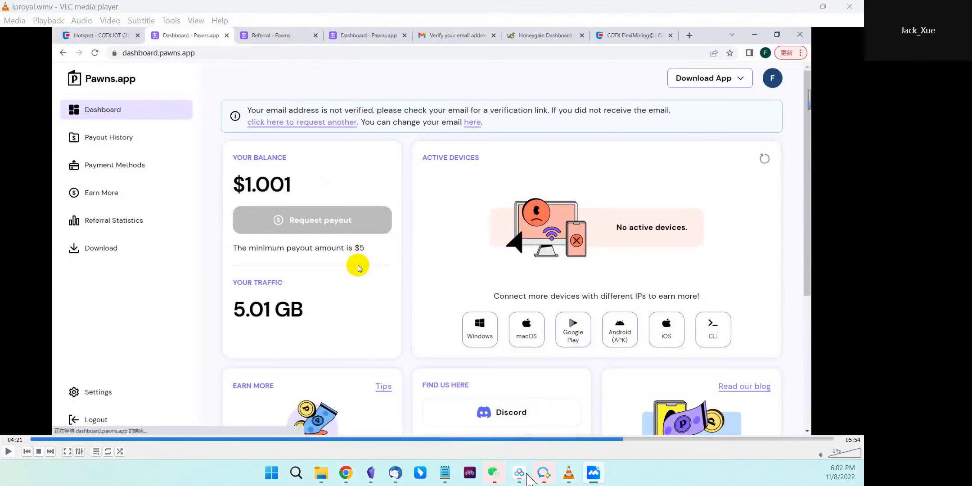
pyautogui.click(351, 474)
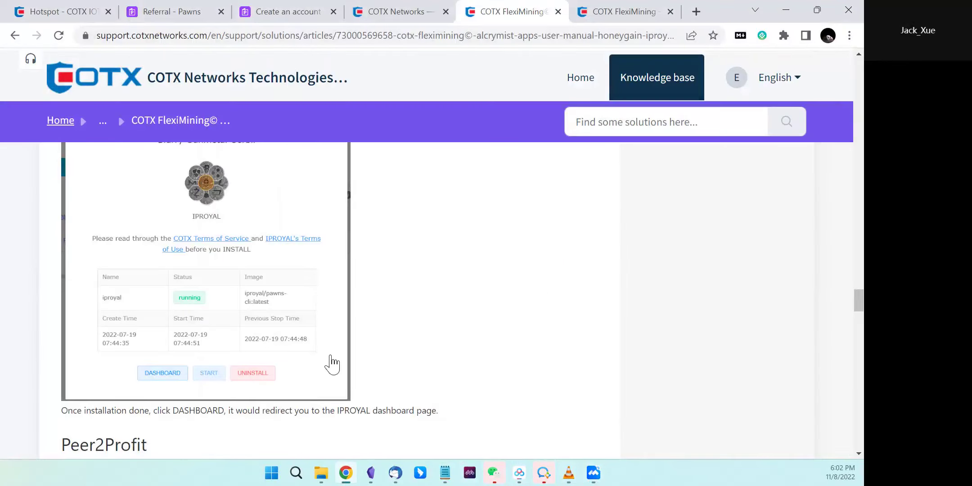
pyautogui.scroll(1, 332, 364)
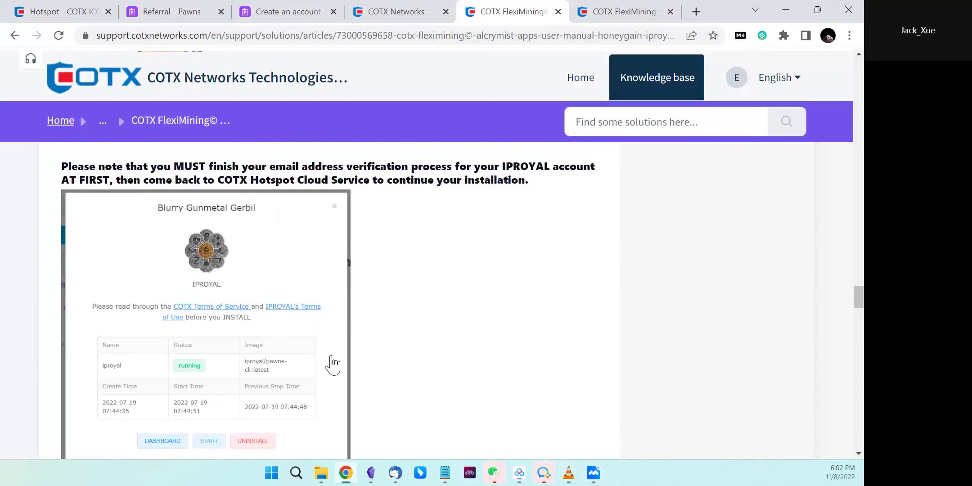
pyautogui.scroll(7, 332, 364)
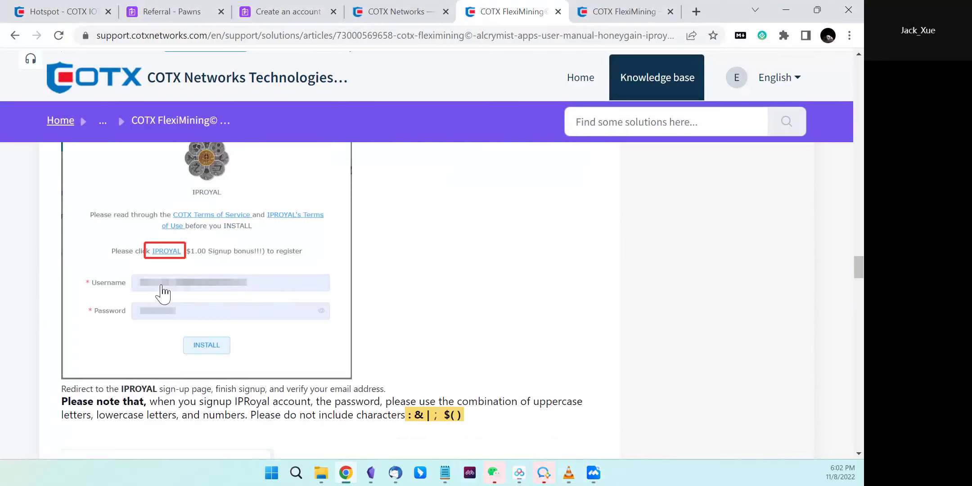
pyautogui.scroll(-3, 266, 347)
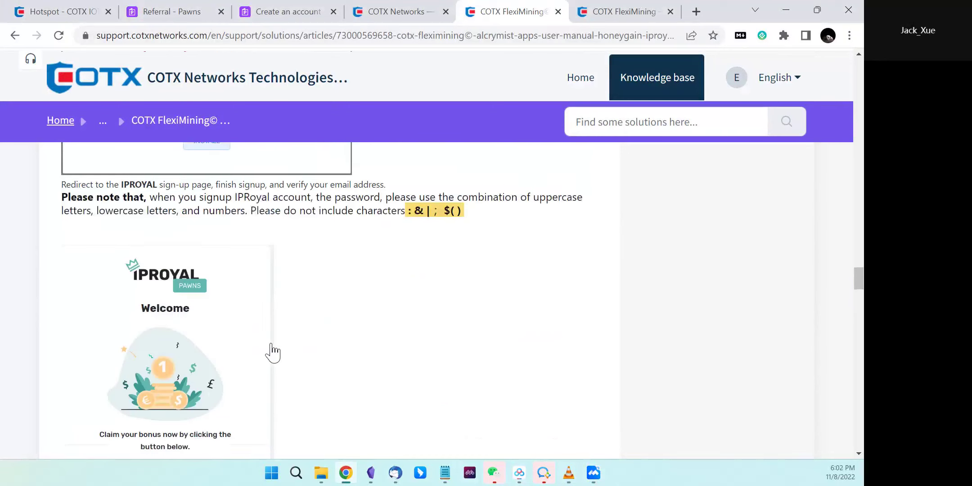
pyautogui.scroll(-5, 272, 353)
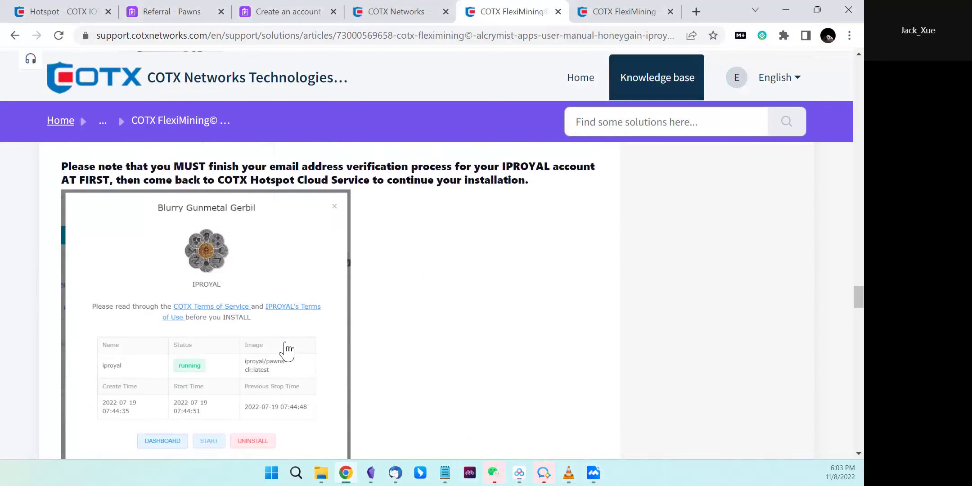
pyautogui.scroll(-1, 227, 371)
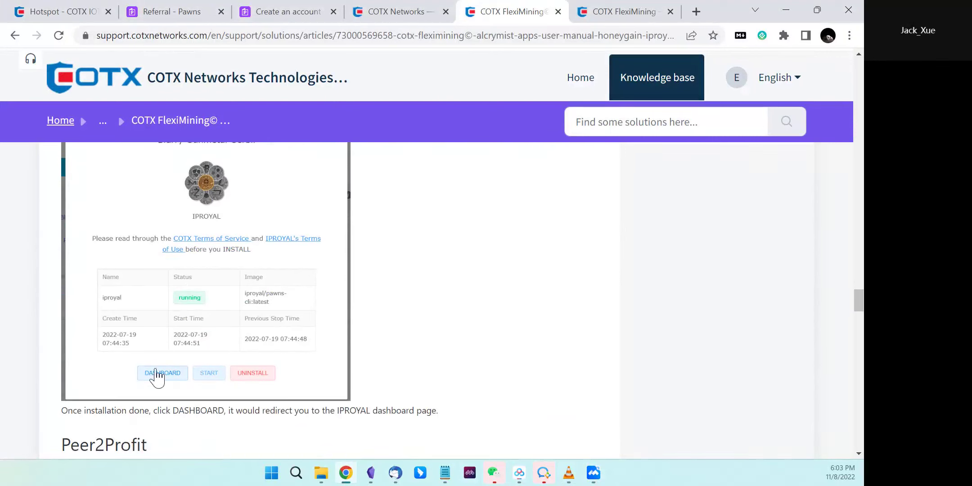